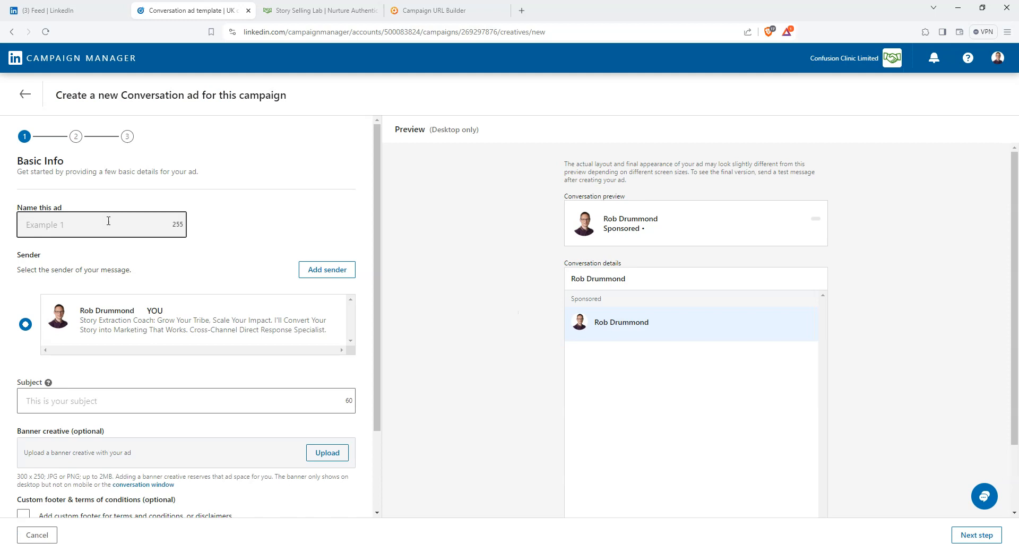
Step: Name the ad "Conversation template 1"
type("Conversation template 1")
scroll(132, 258, "down", 1)
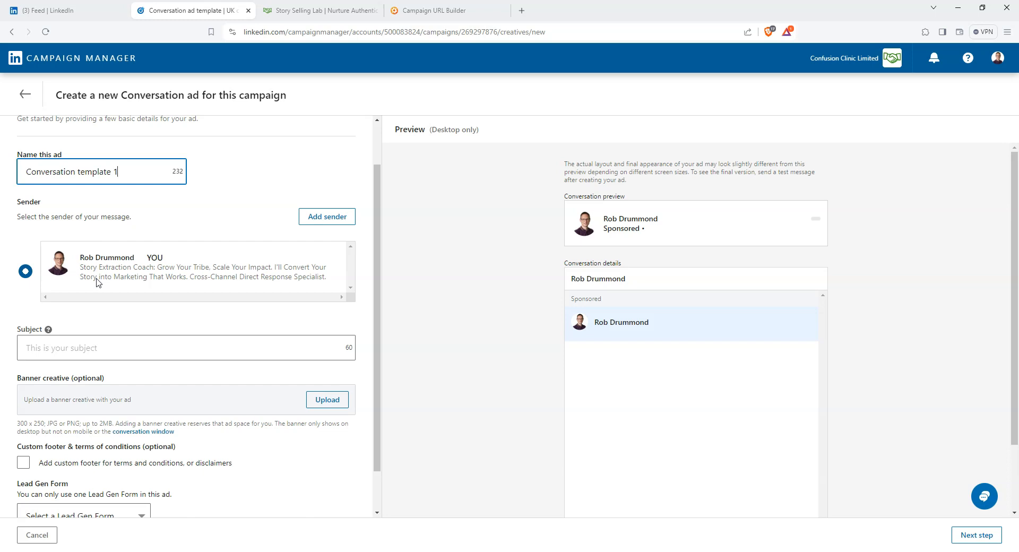
scroll(97, 283, "down", 1)
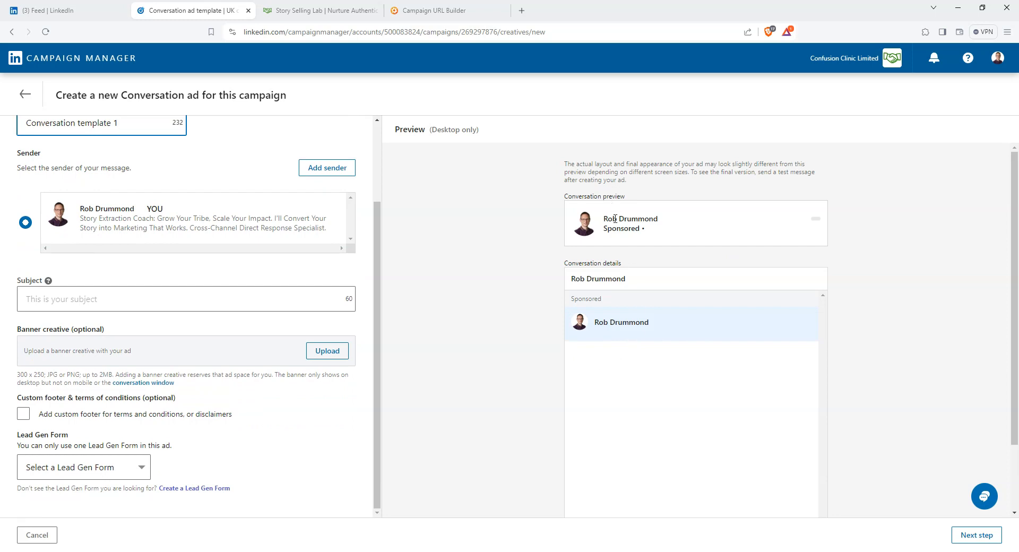
Step: Copy the example subject line "Does your FD panic when you suggest running LinkedIn Ads?" from the LibreOffice Writer document into the ad's Subject
left_click(168, 303)
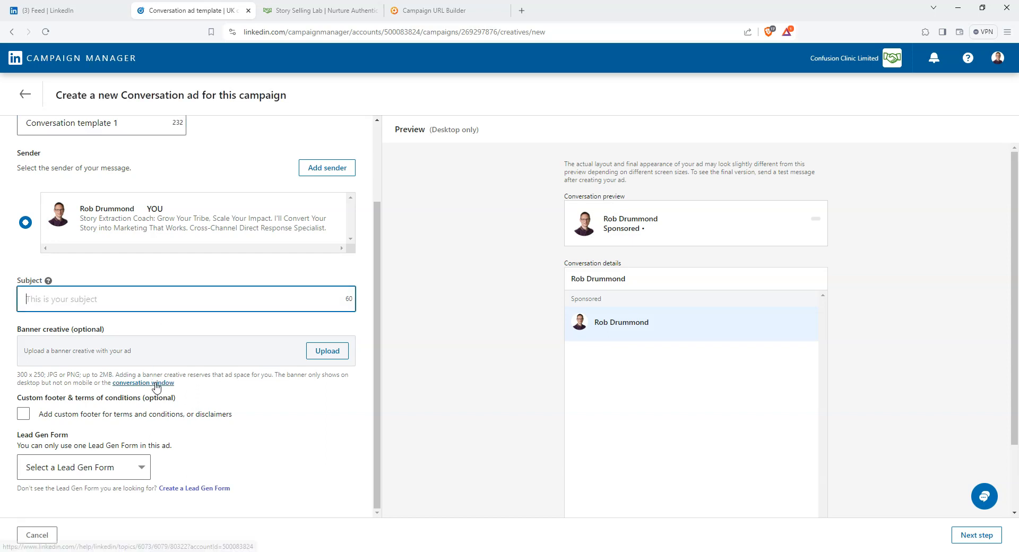
mouse_move(634, 550)
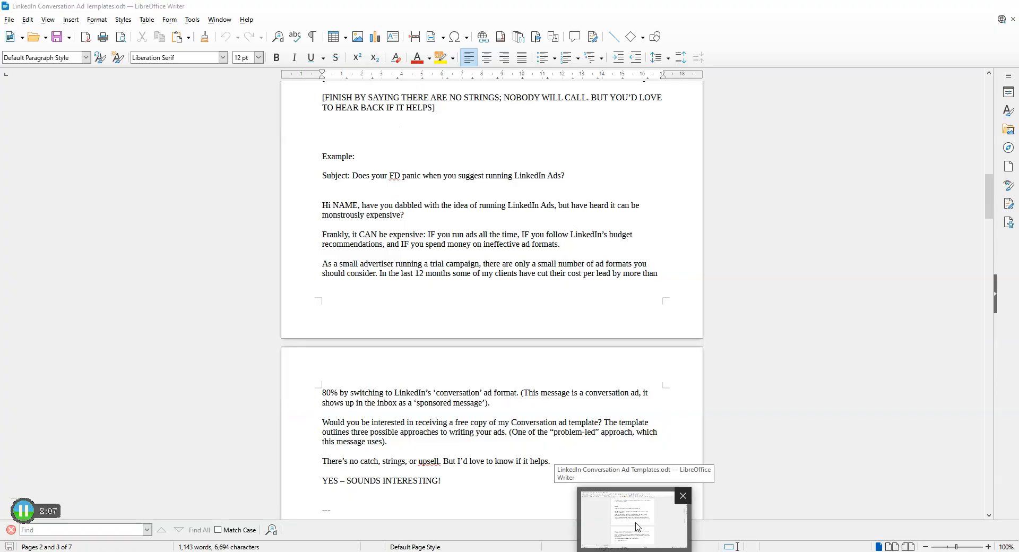
left_click(619, 510)
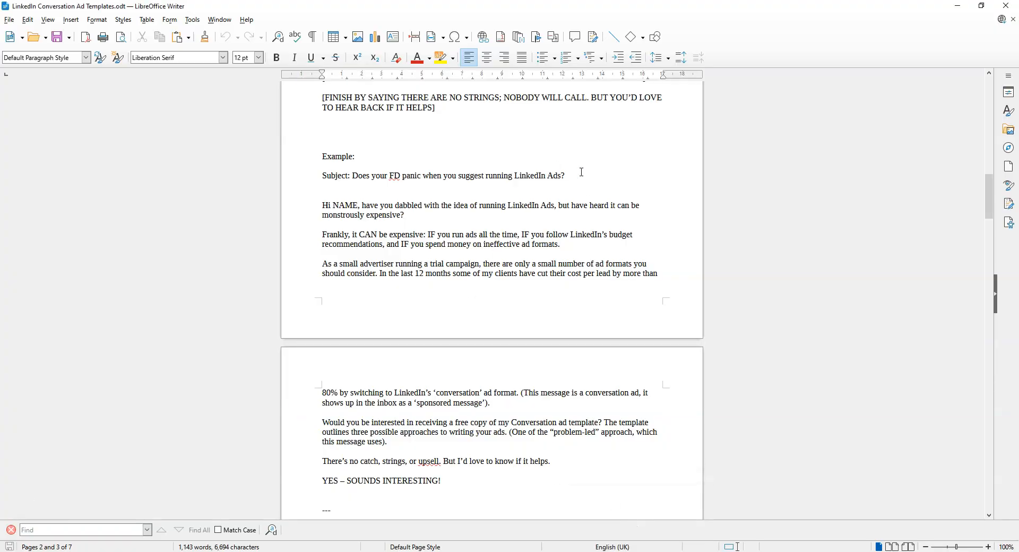
left_click_drag(582, 172, 352, 174)
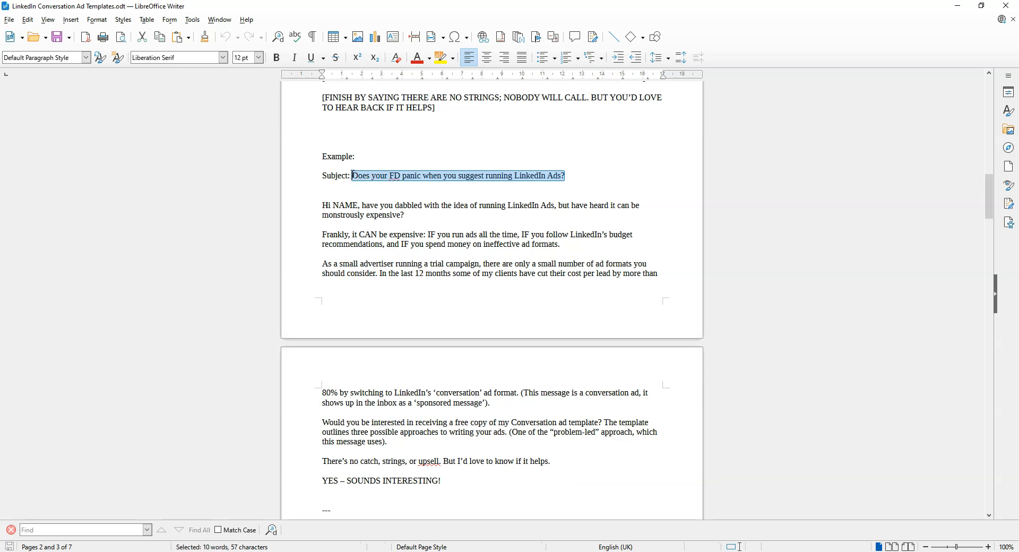
key("ctrl+c")
key("alt+Tab")
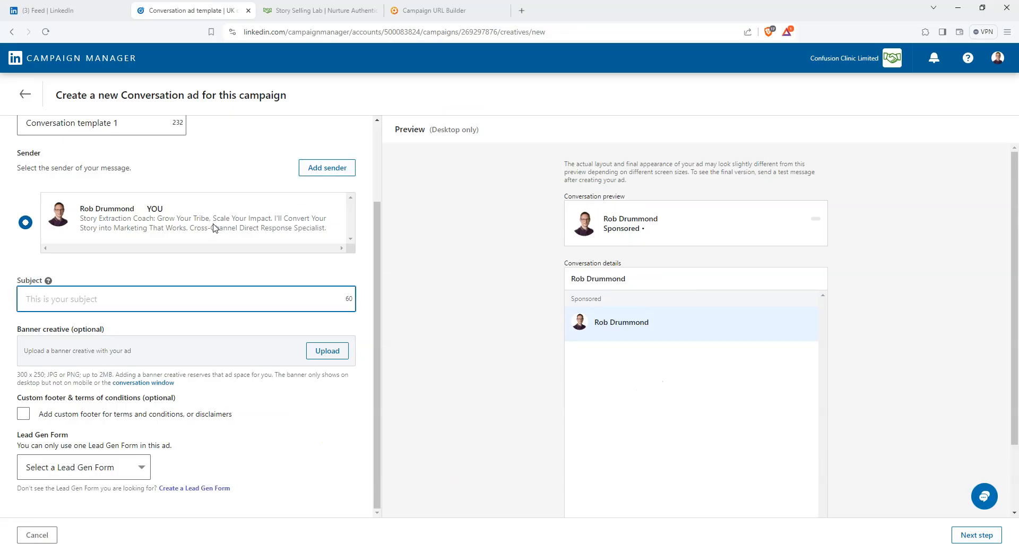
key("ctrl+v")
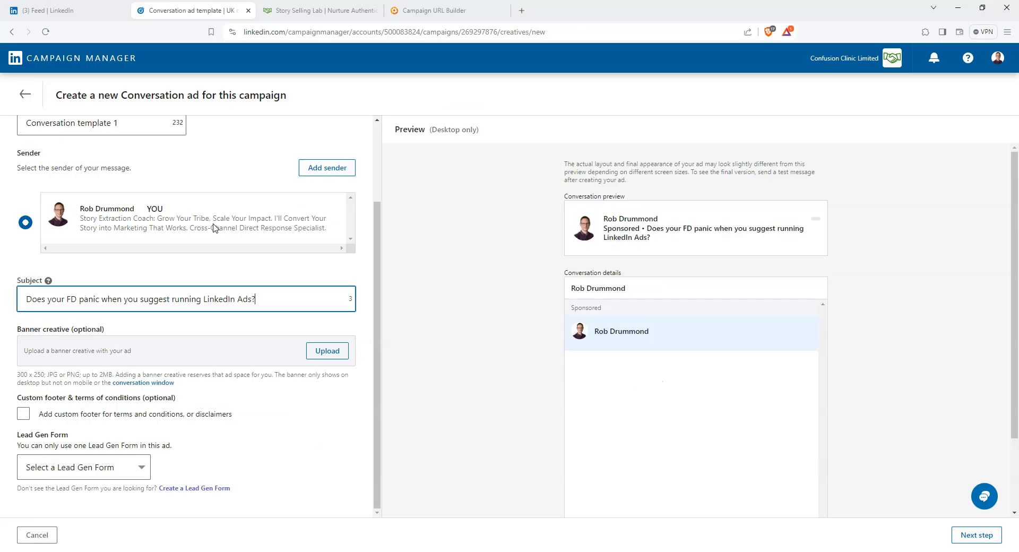
Step: Insert "(or spouse)" after "FD" in the subject line
left_click(80, 301)
type("(or")
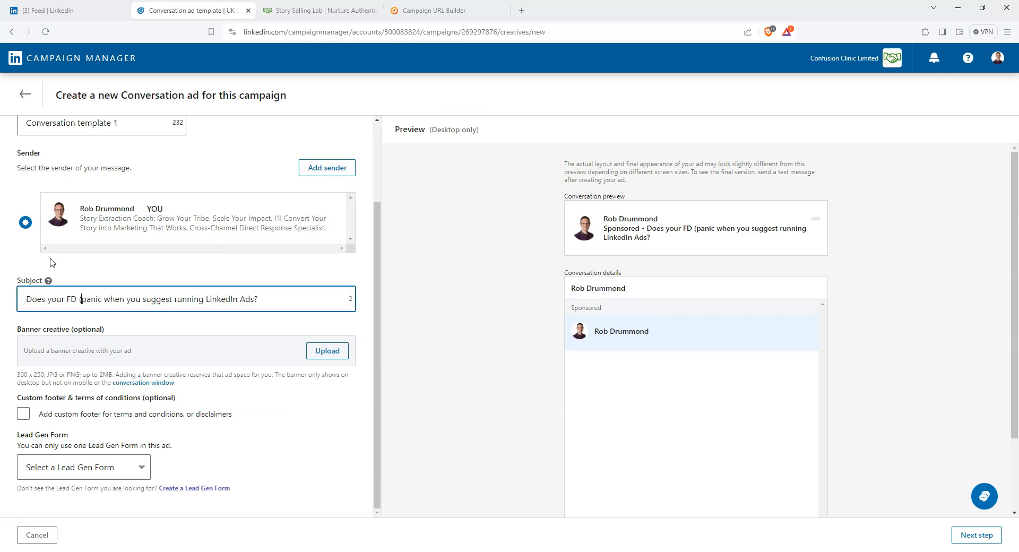
type(" spouse")
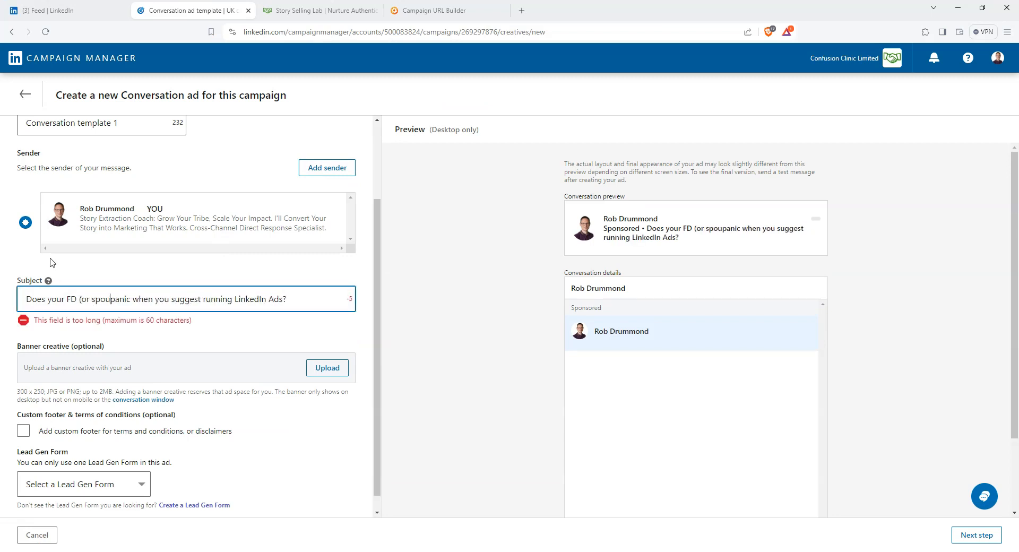
type("O")
key("BackSpace")
type(")")
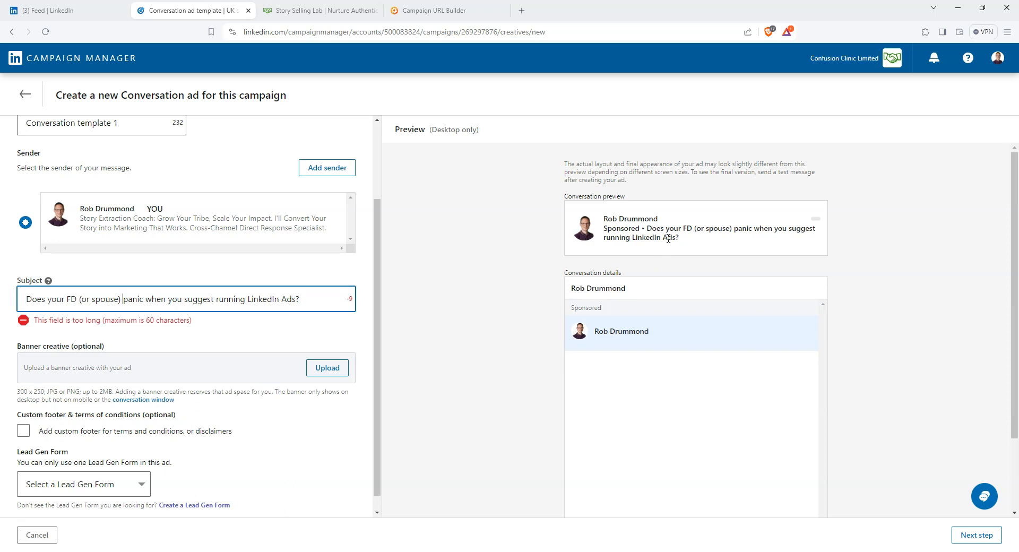
Step: Shorten "FD (or spouse)" in the subject line to just "spouse"
double_click(71, 300)
left_click_drag(80, 301, 92, 303)
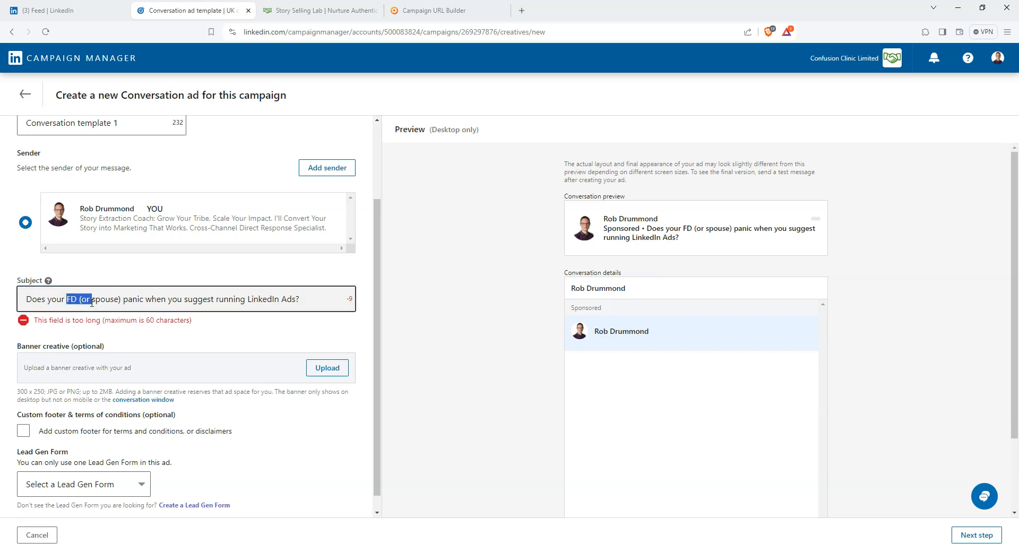
key("BackSpace")
key("Delete")
type("s")
left_click(92, 299)
key("Delete")
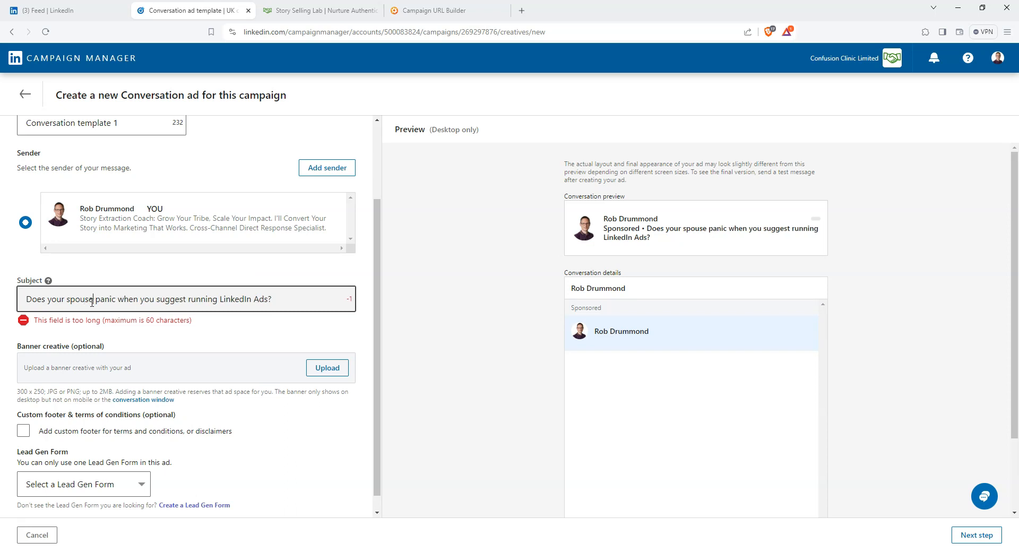
Step: Replace "suggest running" with "run" in the subject line
double_click(200, 299)
key("BackSpace")
key("BackSpace")
key("BackSpace")
key("BackSpace")
key("BackSpace")
key("BackSpace")
key("BackSpace")
key("BackSpace")
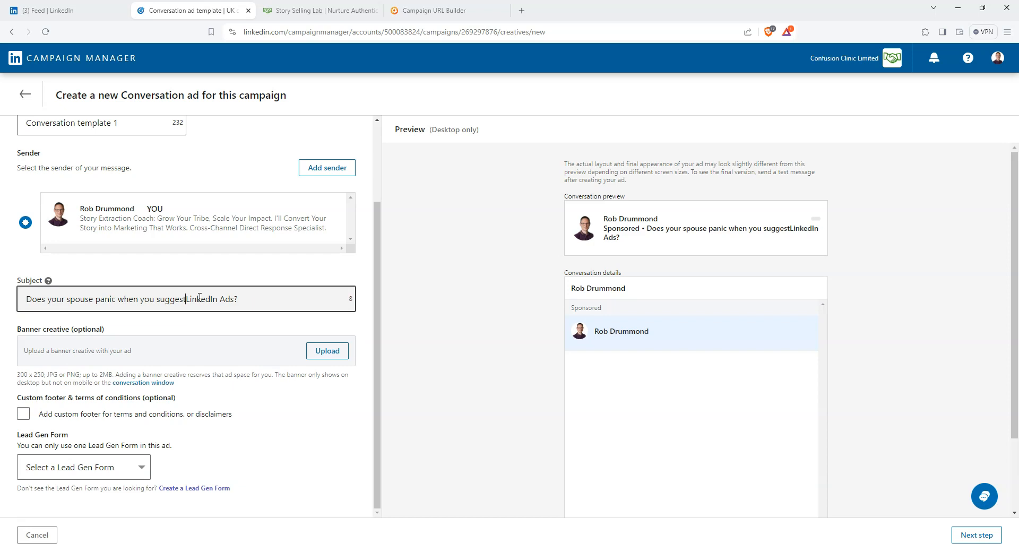
key("BackSpace")
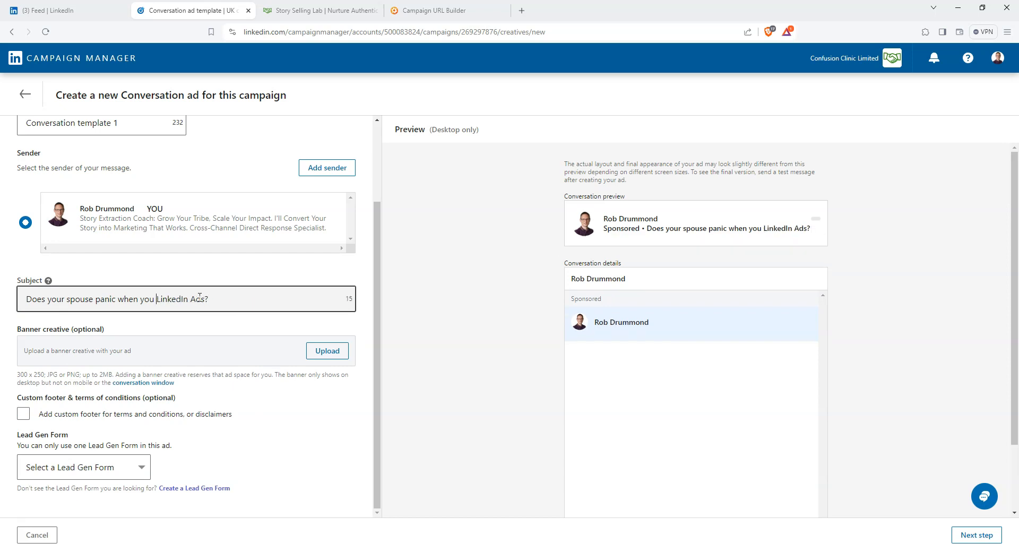
type("run")
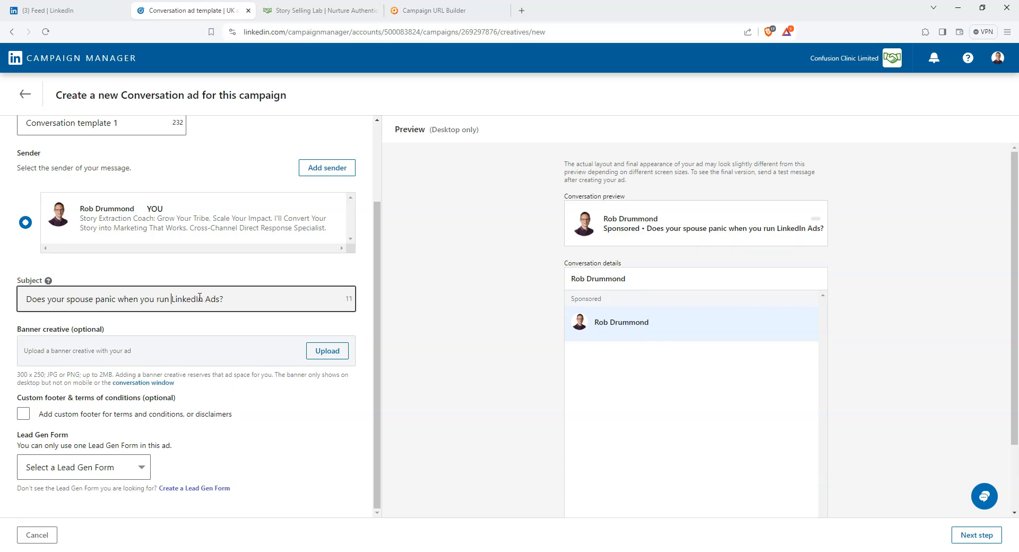
Step: Replace "spouse" with "FD" in the subject line
double_click(82, 300)
type("FD")
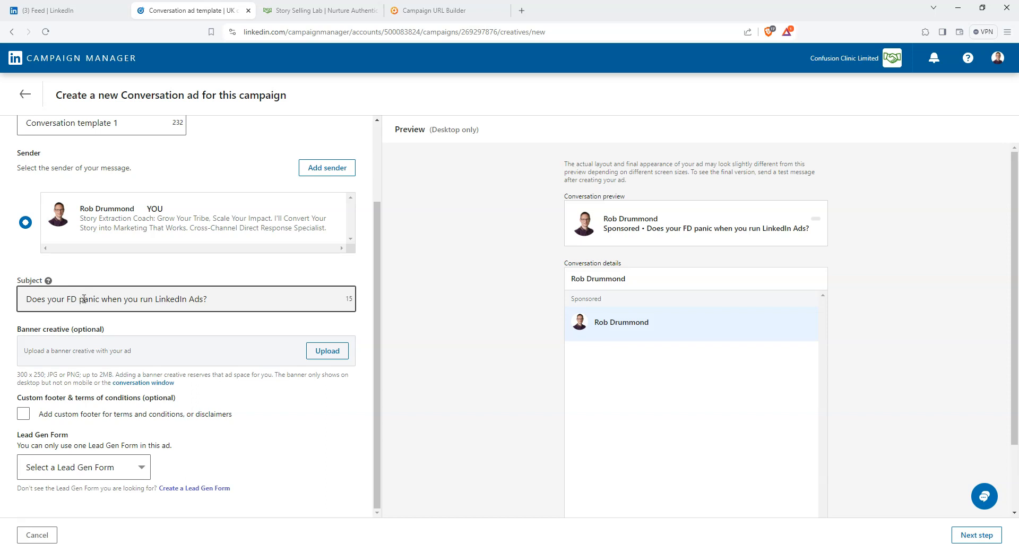
scroll(116, 334, "up", 1)
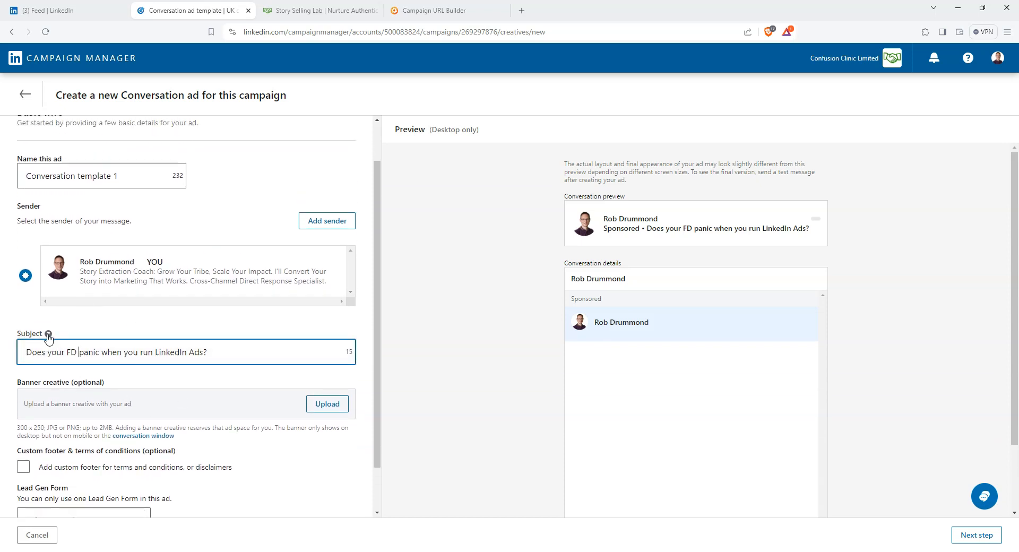
Step: Attach the "Conversation Ad Template" lead gen form to the ad and continue to the template selection
scroll(49, 337, "down", 1)
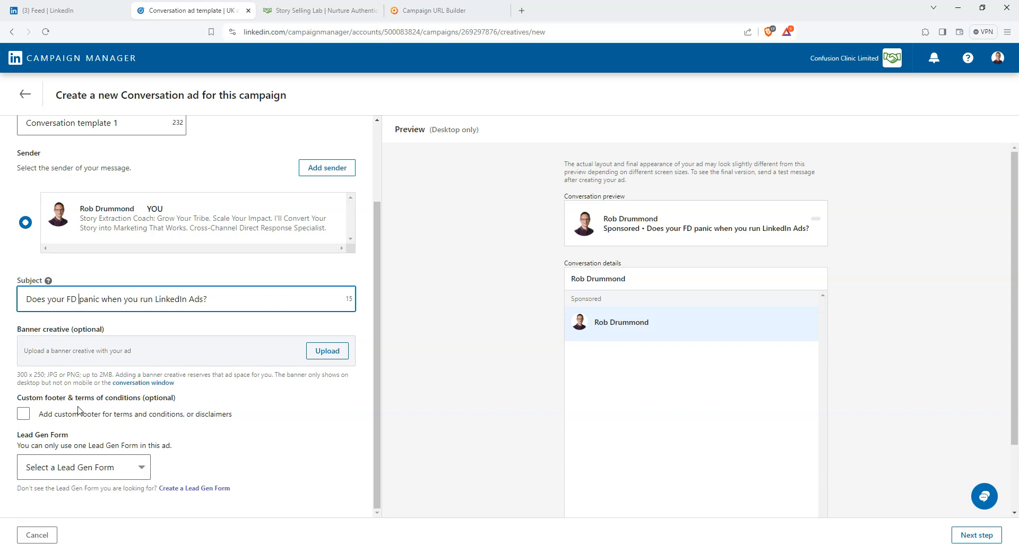
left_click(92, 468)
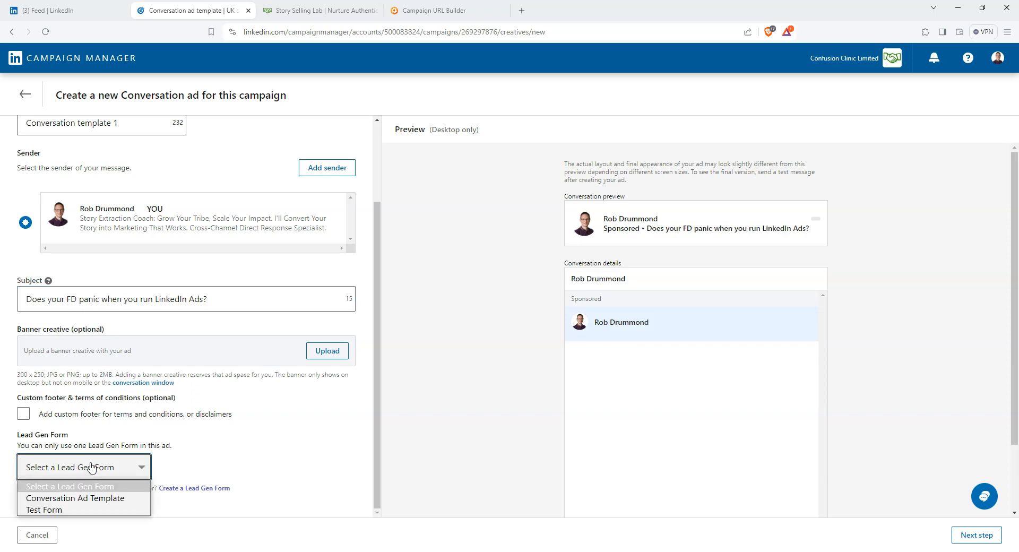
left_click(90, 504)
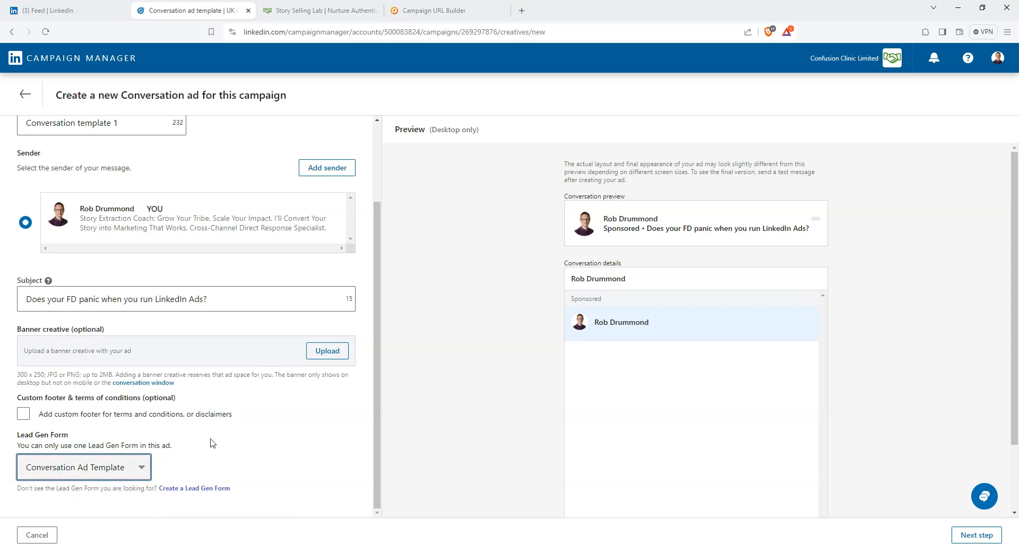
left_click(977, 535)
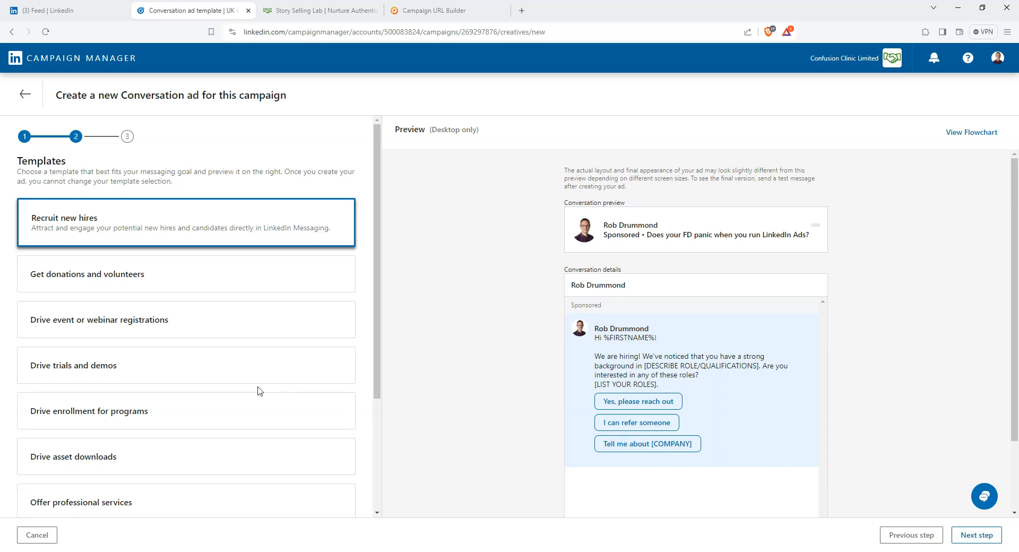
Step: Select the "Drive asset downloads" template and look over its conversation preview
scroll(260, 391, "down", 2)
scroll(184, 263, "up", 2)
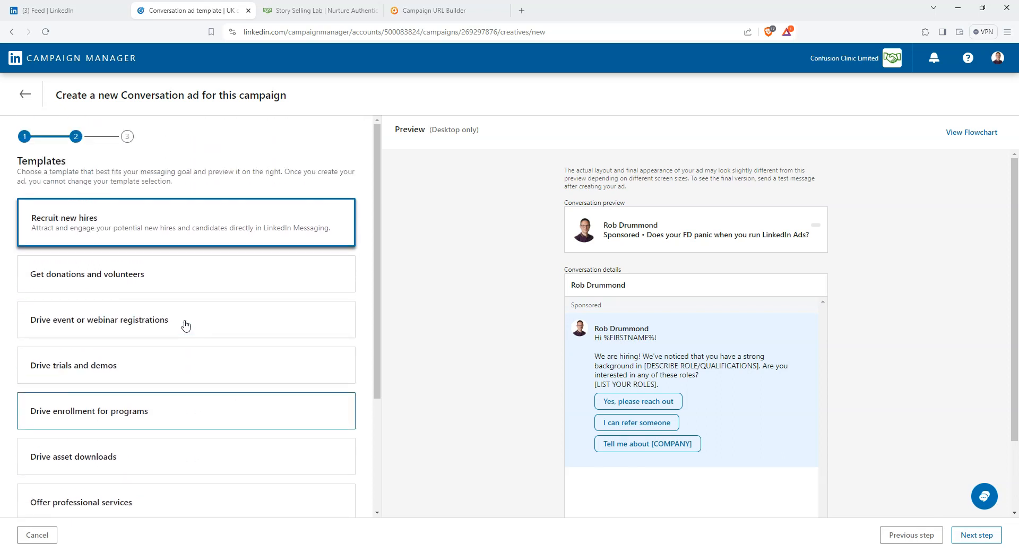
scroll(186, 325, "down", 2)
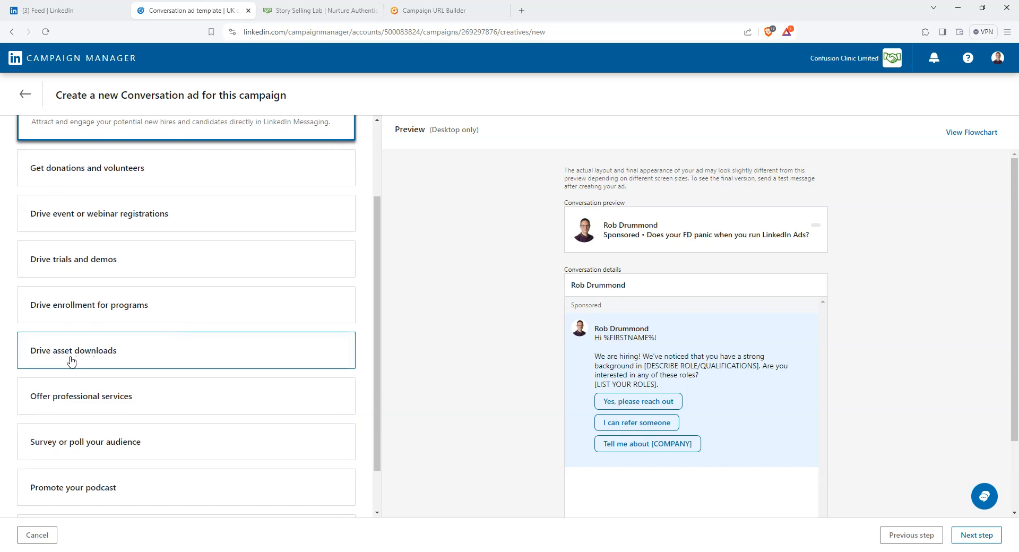
left_click(105, 358)
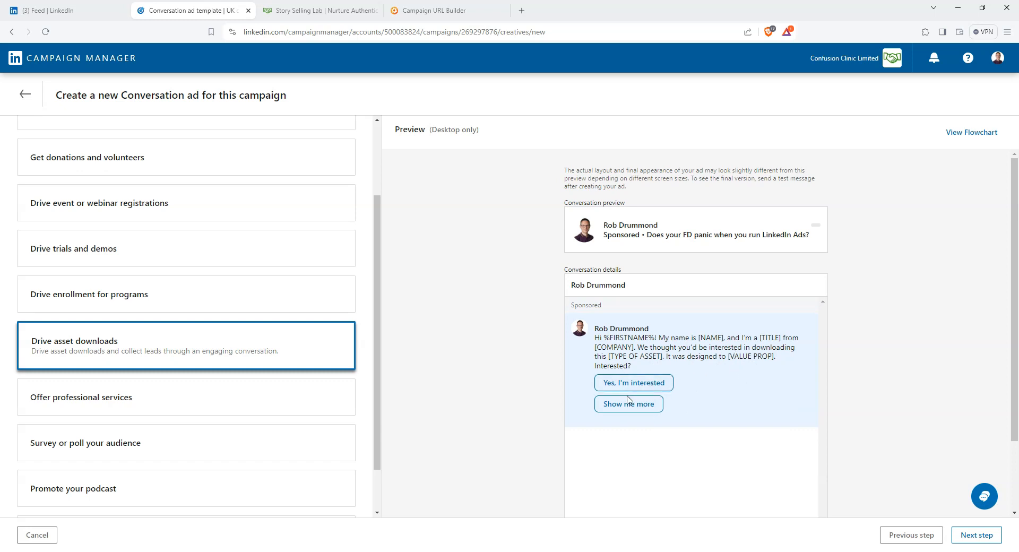
scroll(661, 354, "down", 2)
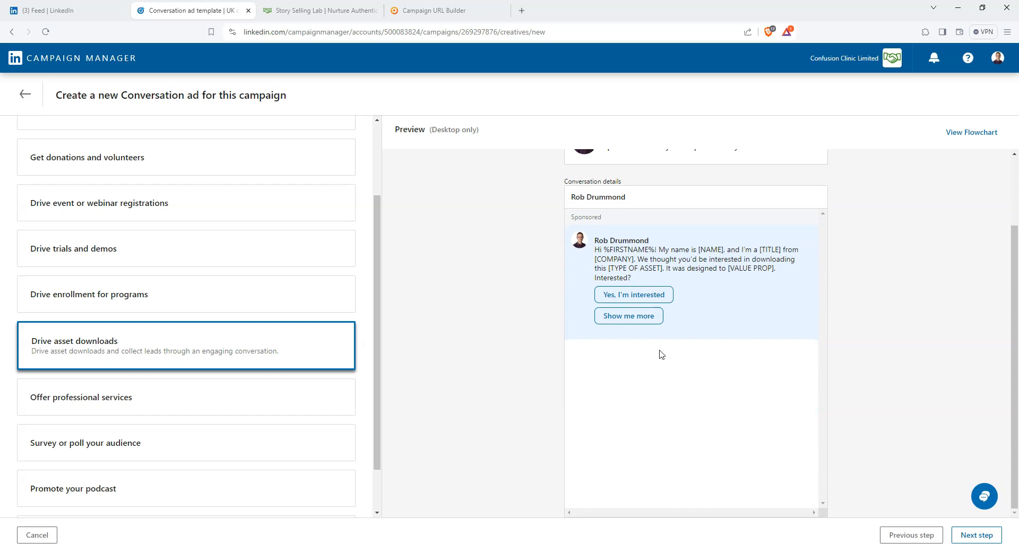
scroll(661, 353, "up", 2)
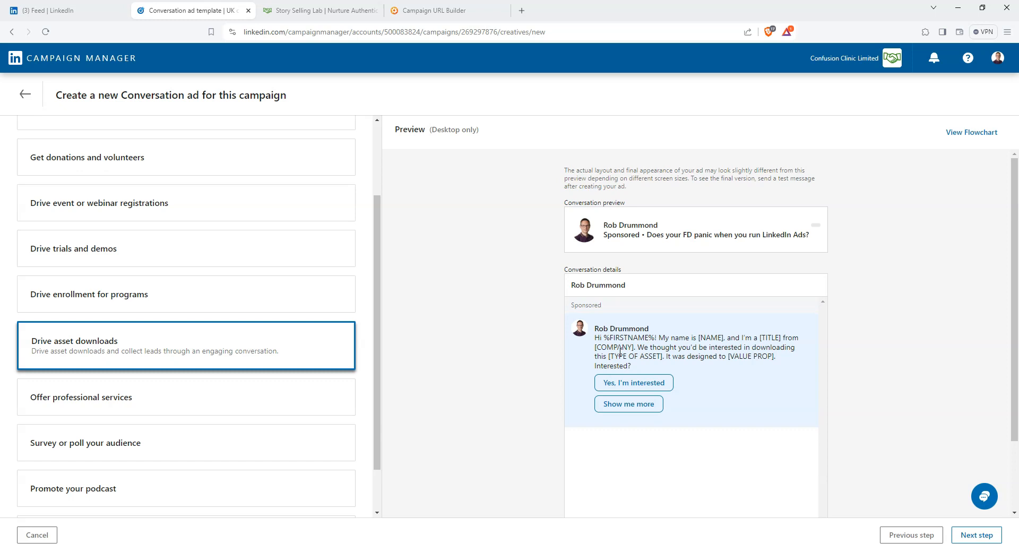
Step: Choose the Blank template for the conversation ad and continue to the ad builder
scroll(82, 317, "up", 2)
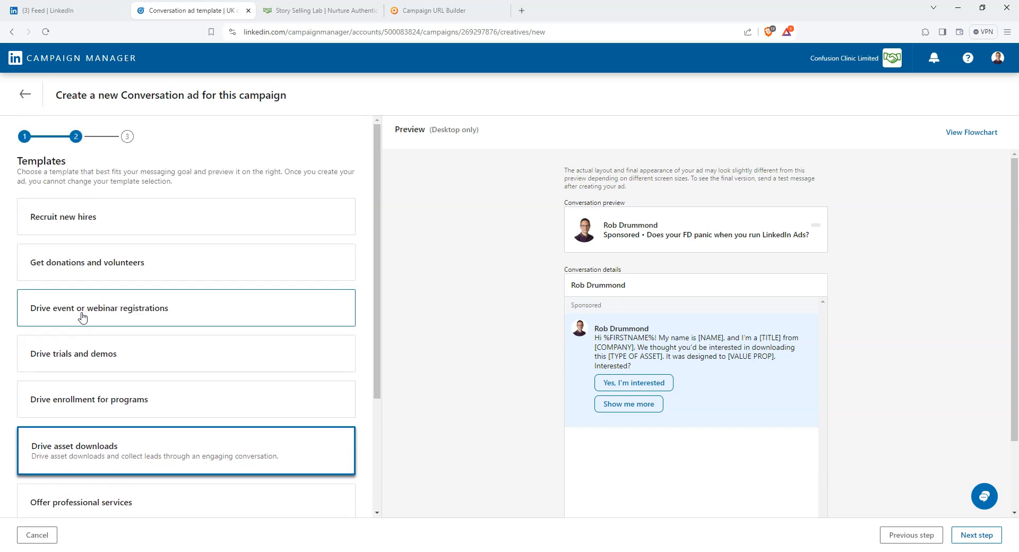
scroll(82, 317, "down", 3)
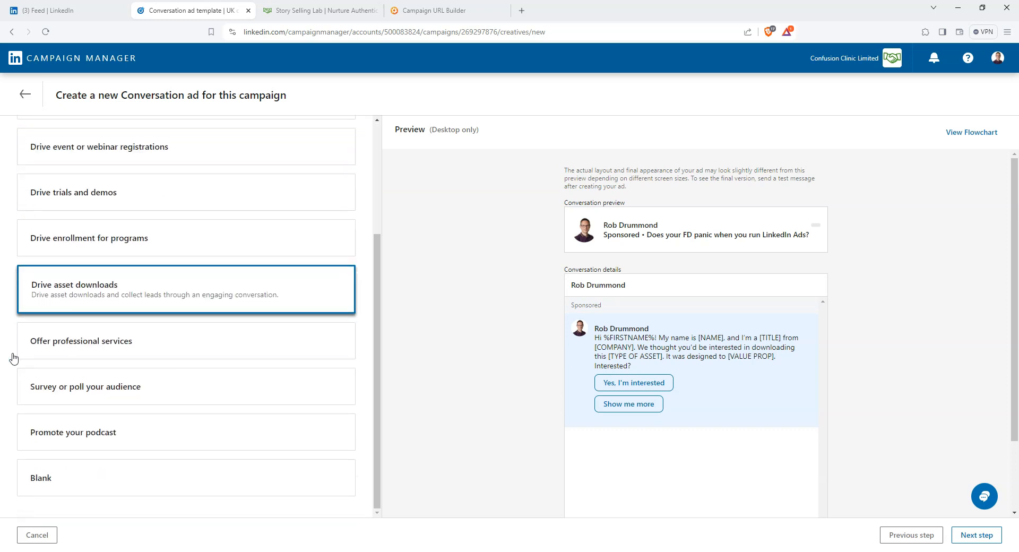
left_click(74, 481)
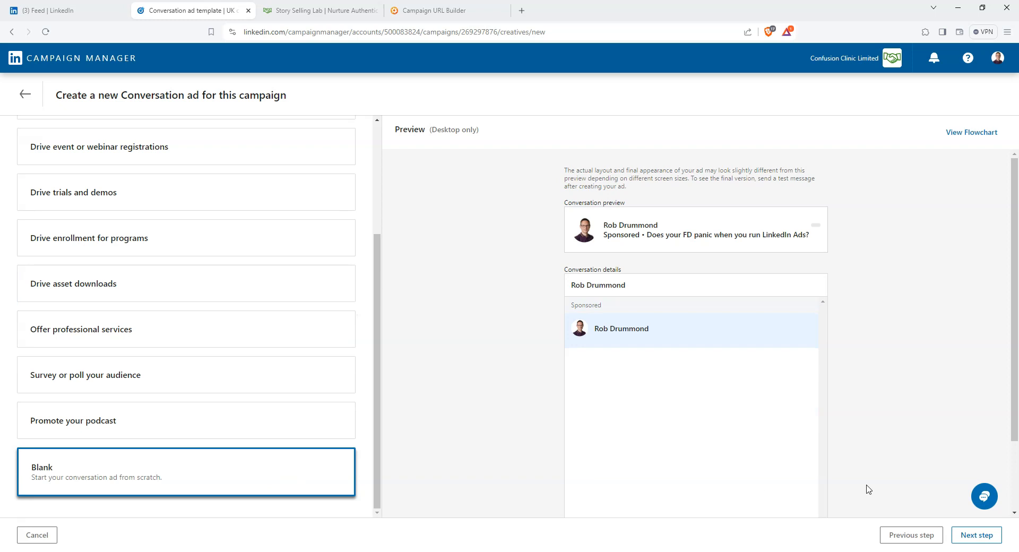
left_click(983, 538)
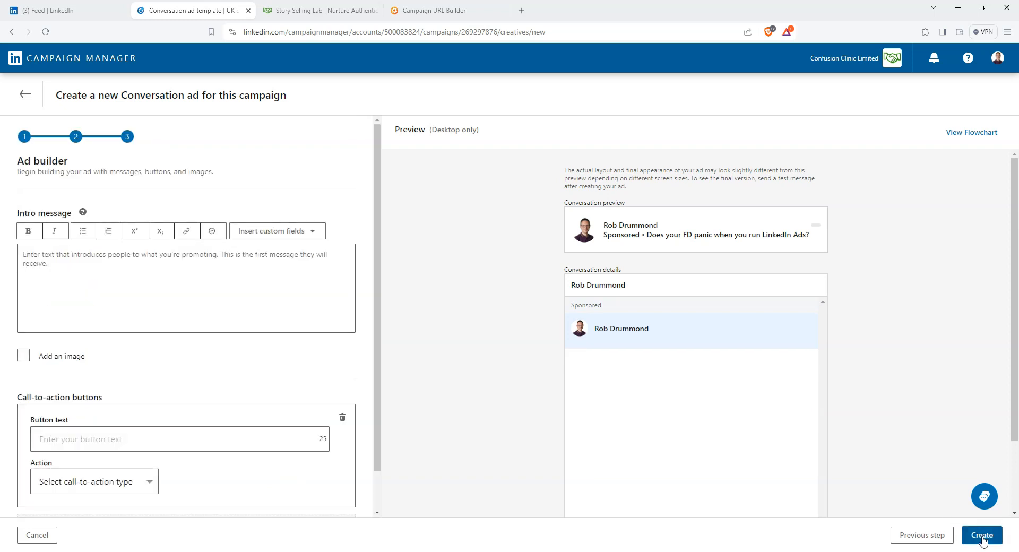
Step: Copy the example message body from the Writer document into the ad's intro message and remove the leading space
left_click(104, 265)
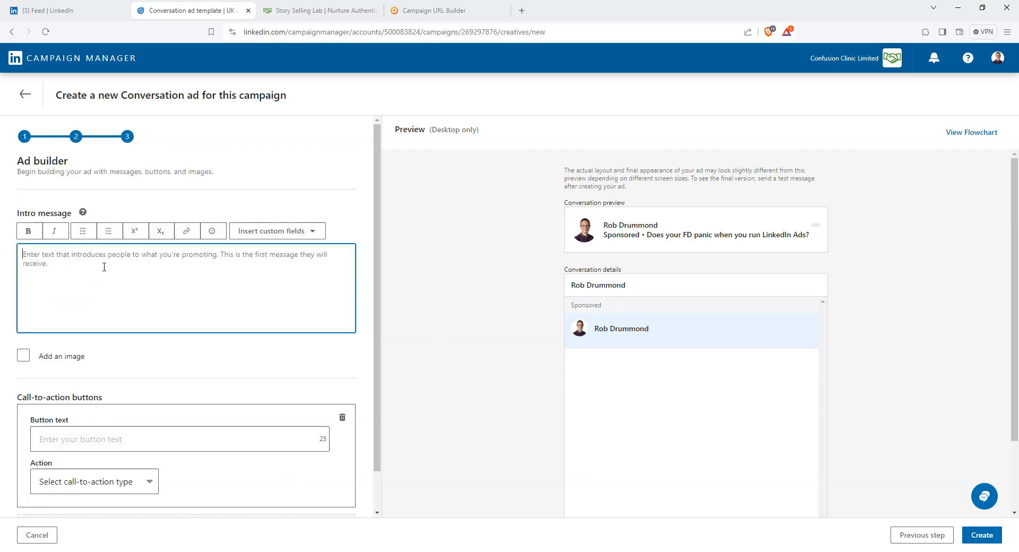
key("alt+Tab")
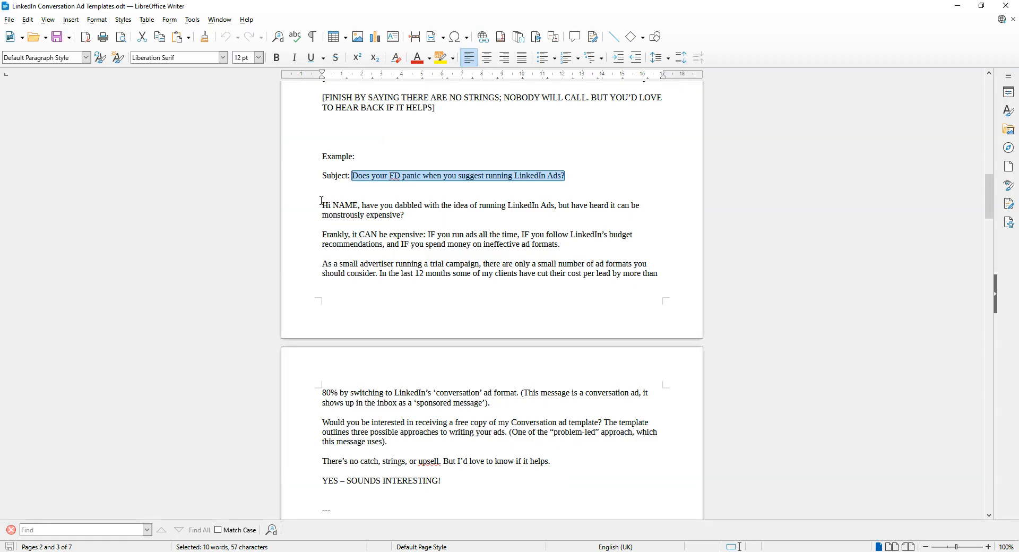
left_click_drag(323, 206, 558, 435)
scroll(435, 289, "down", 1)
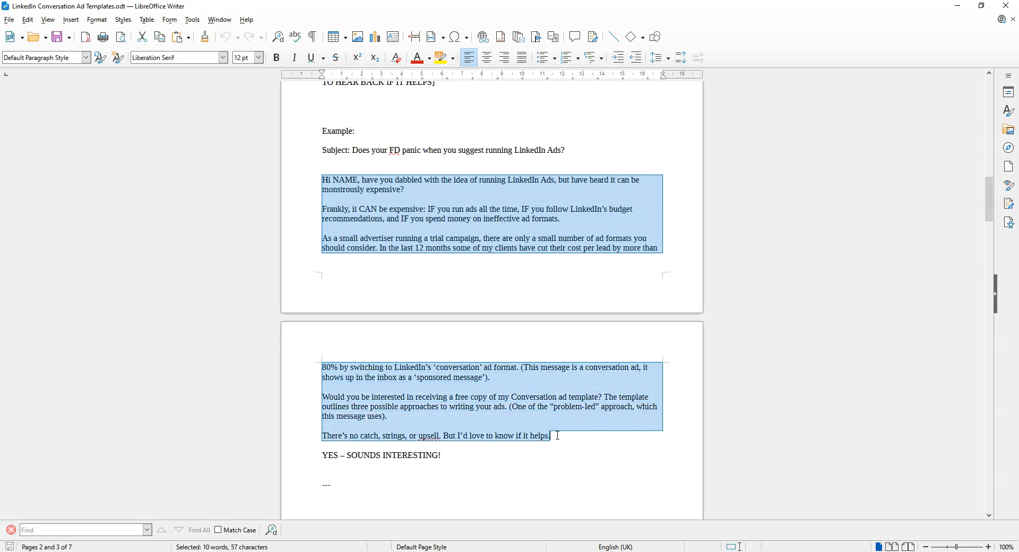
key("ctrl+c")
key("alt+Tab")
left_click(72, 277)
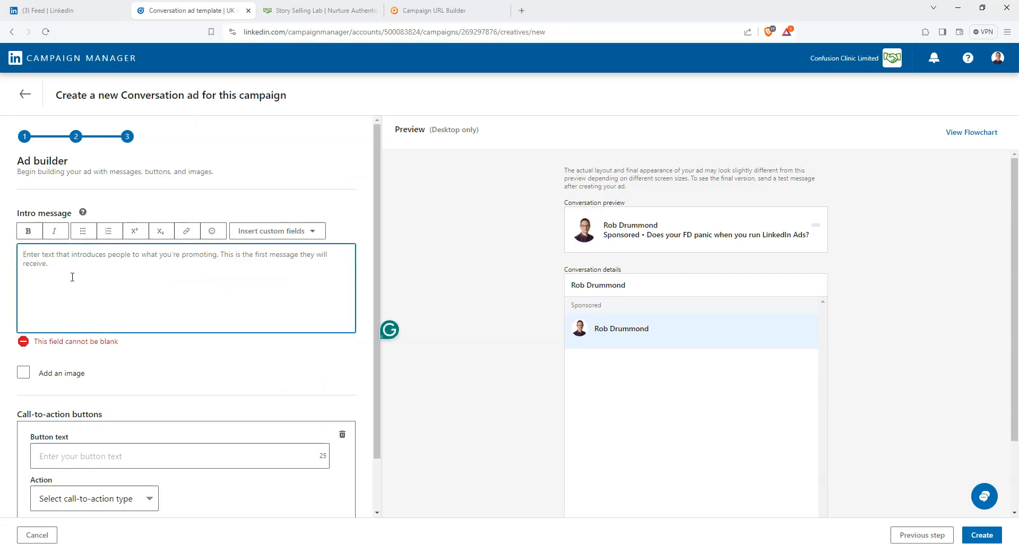
key("ctrl+v")
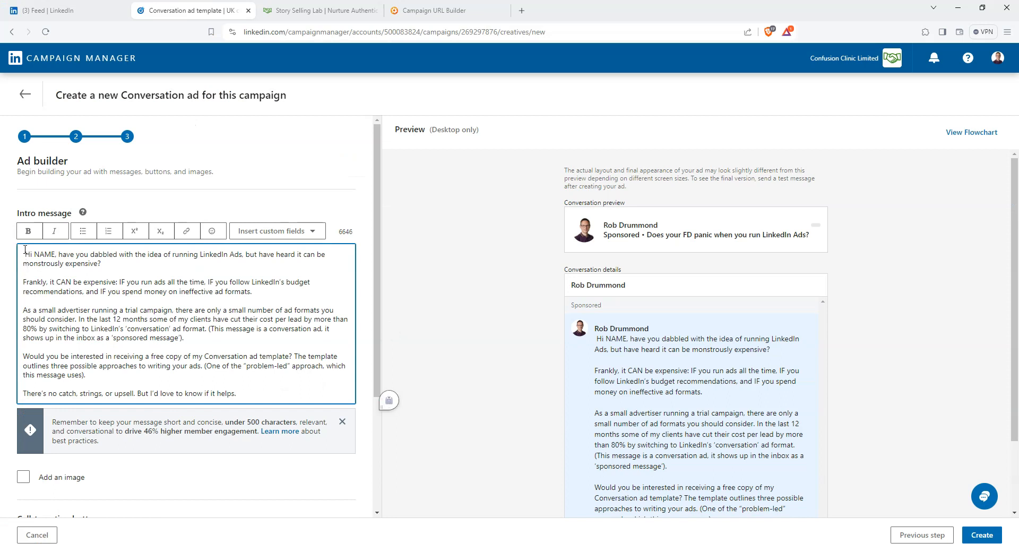
left_click(26, 250)
key("BackSpace")
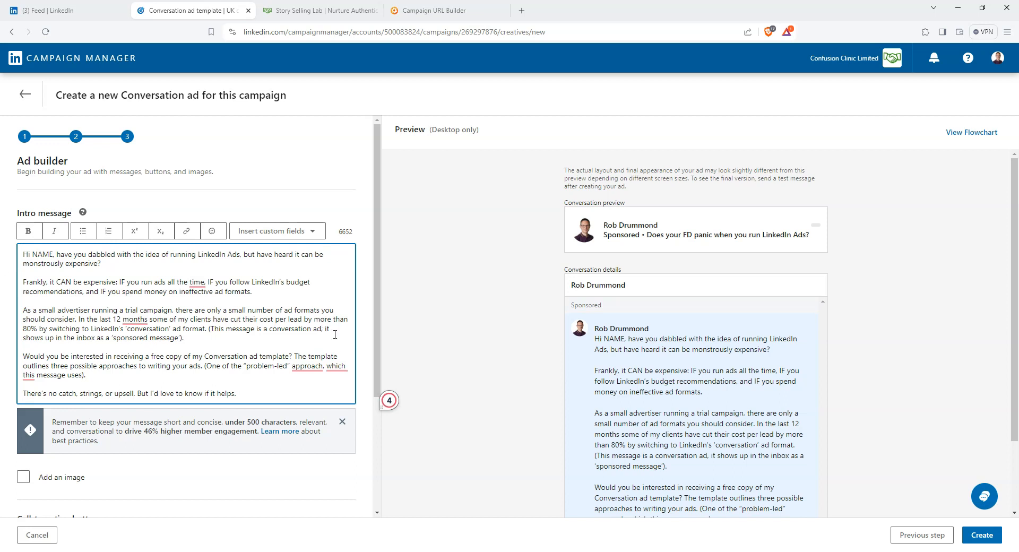
Step: Replace the "NAME" placeholder in the intro message greeting with the First Name custom field
double_click(41, 255)
key("BackSpace")
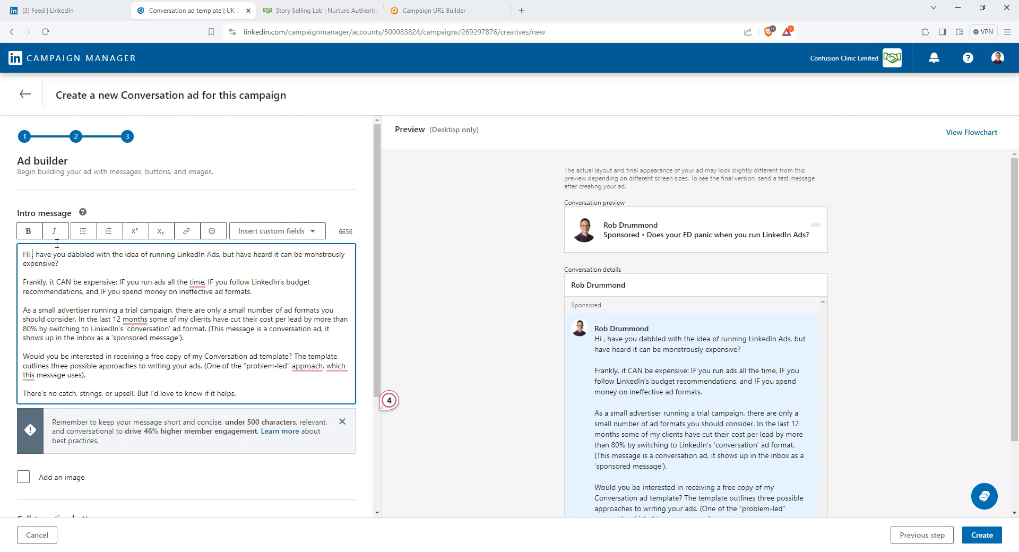
left_click(284, 233)
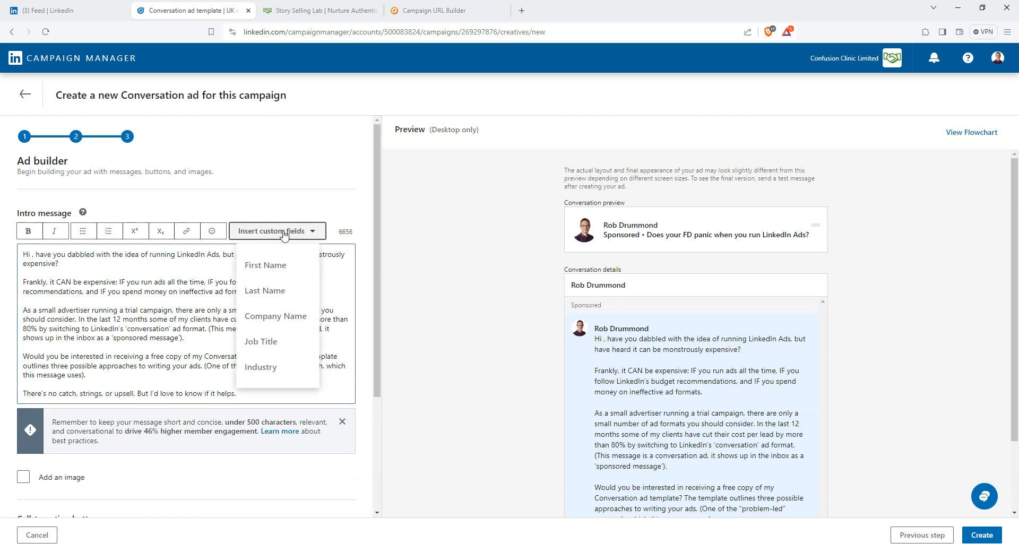
left_click(275, 265)
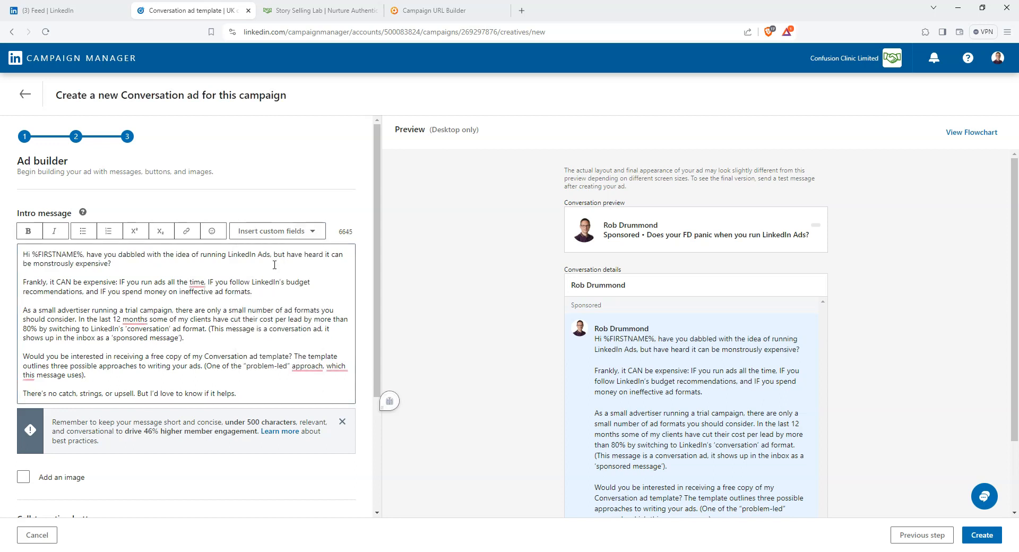
left_click(289, 236)
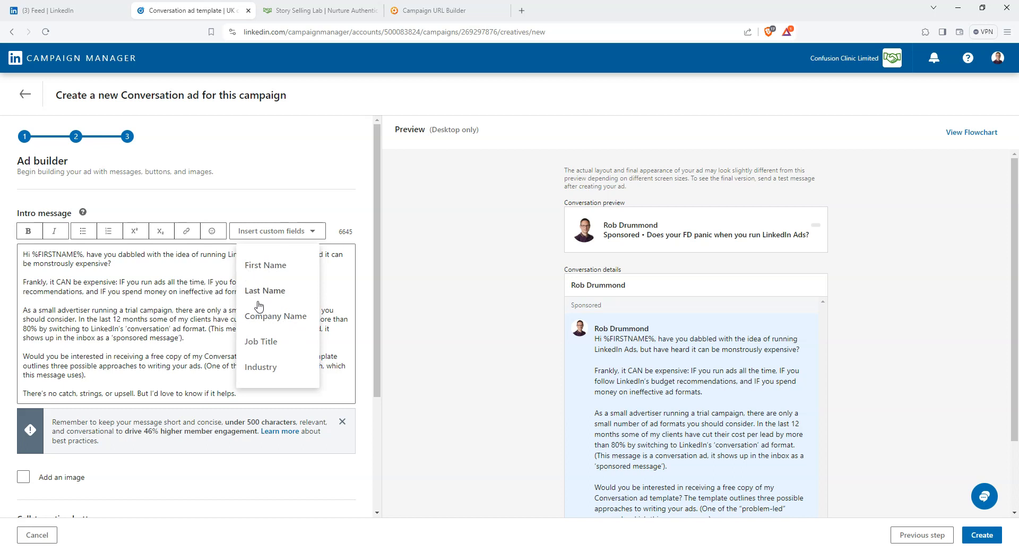
left_click(144, 291)
Step: In the intro message, shorten the third paragraph to begin "There are only a small number" and change "One of the" to "One is the"
scroll(116, 292, "down", 1)
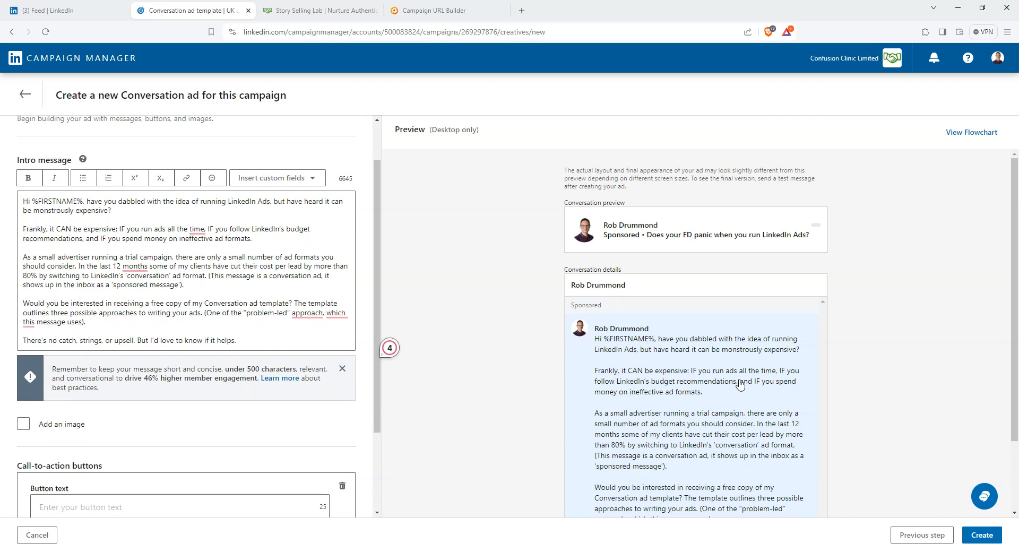
scroll(741, 384, "down", 3)
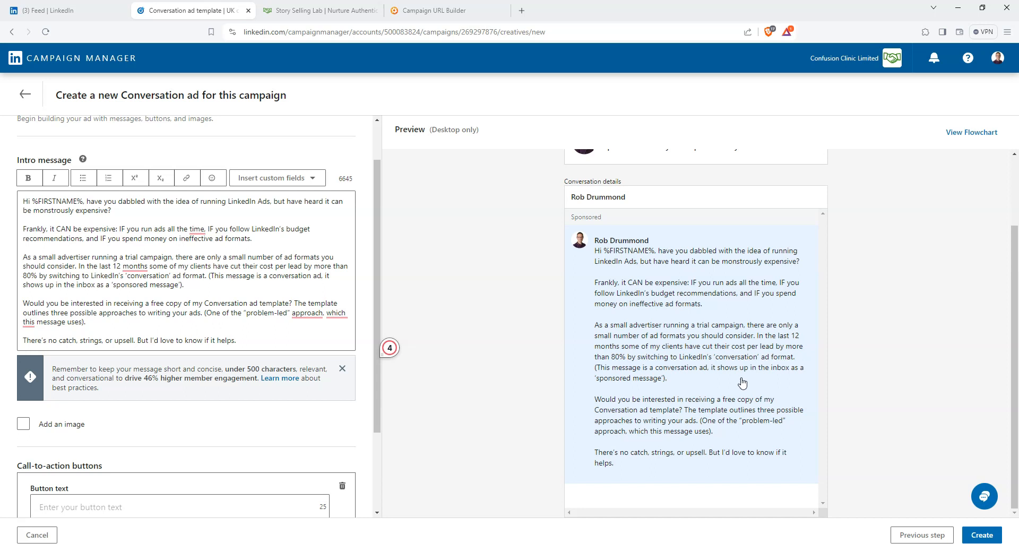
left_click(193, 251)
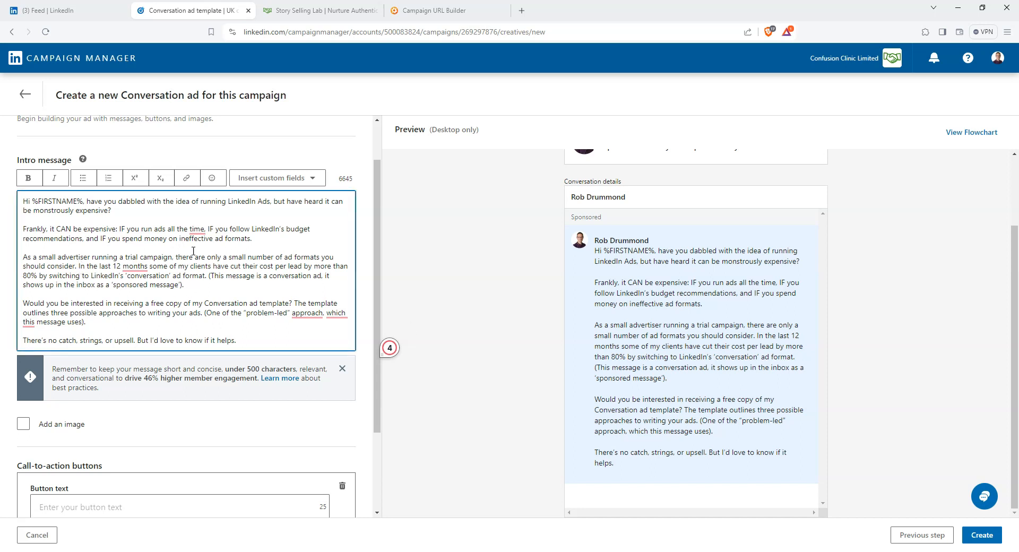
left_click_drag(176, 257, 15, 263)
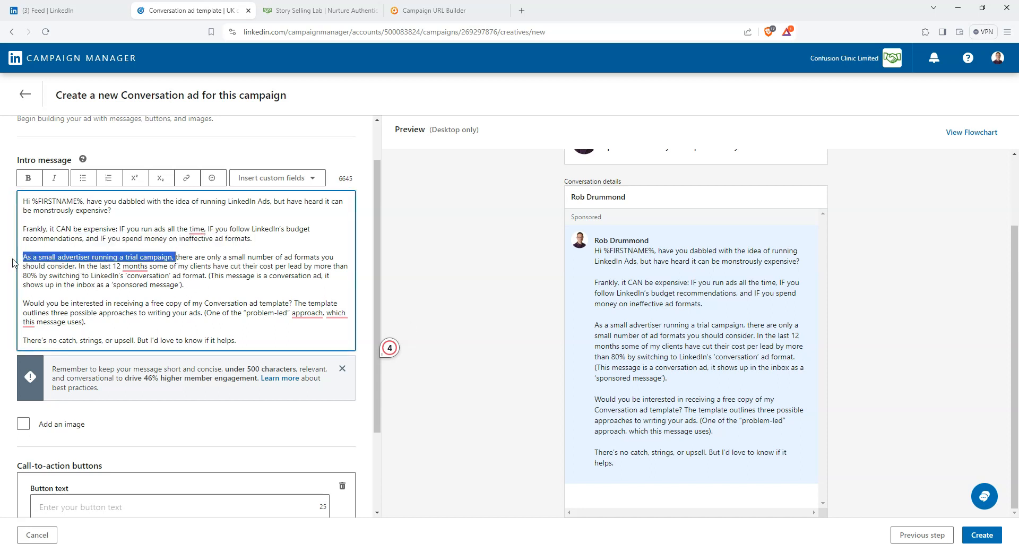
key("Delete")
key("Delete")
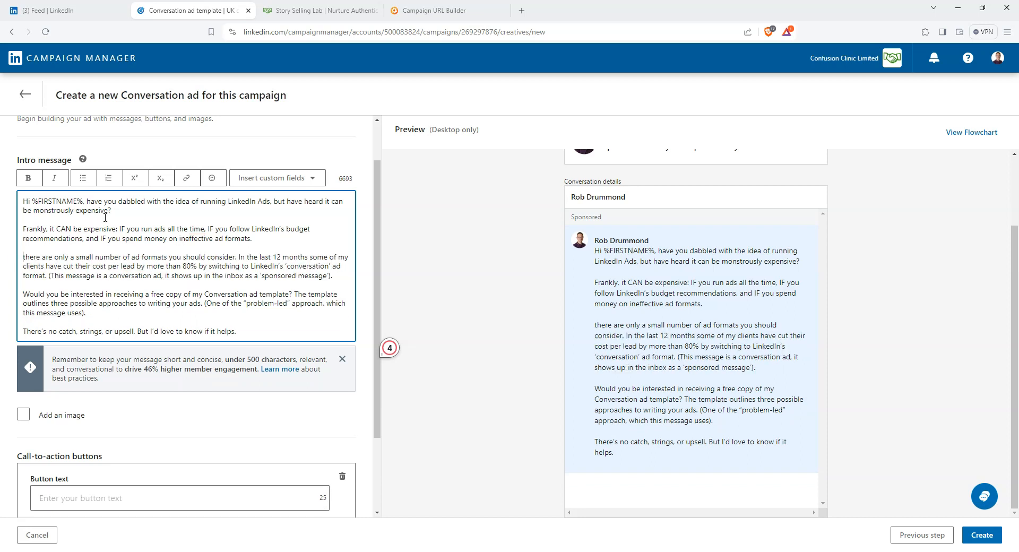
type("T")
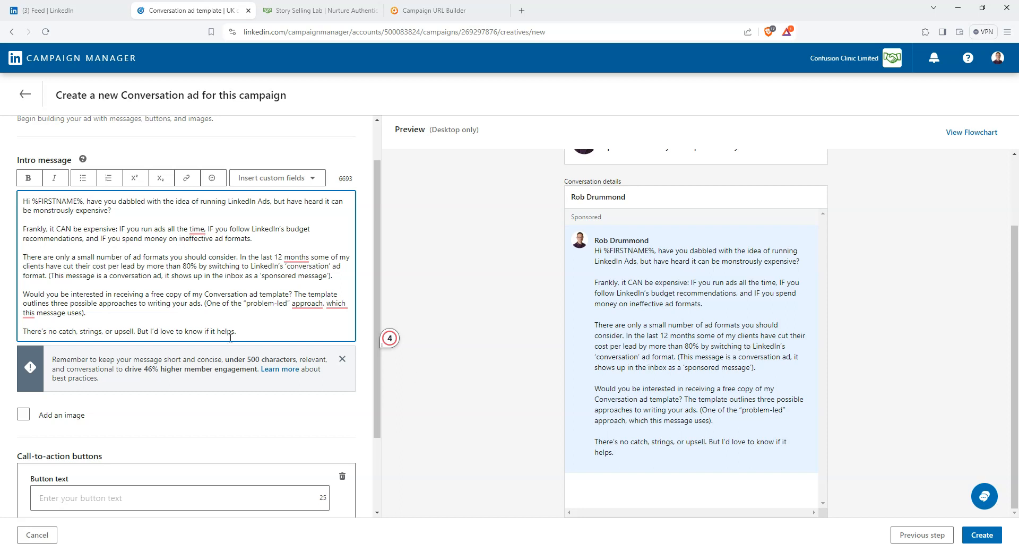
double_click(226, 304)
type("is")
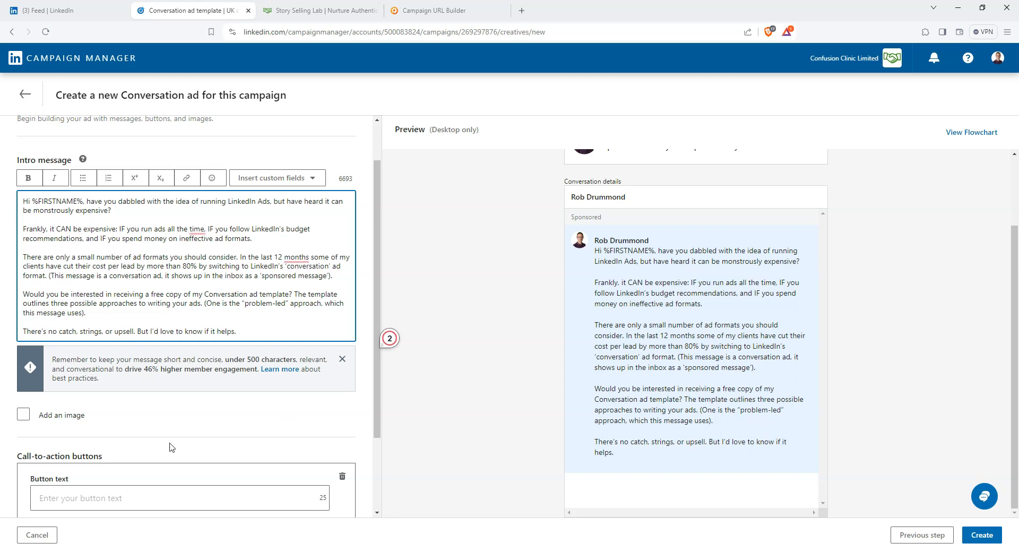
Step: Set the first call-to-action button's text to "YES – SOUNDS INTERESTING!" from the Writer document, without the trailing space
scroll(170, 446, "down", 2)
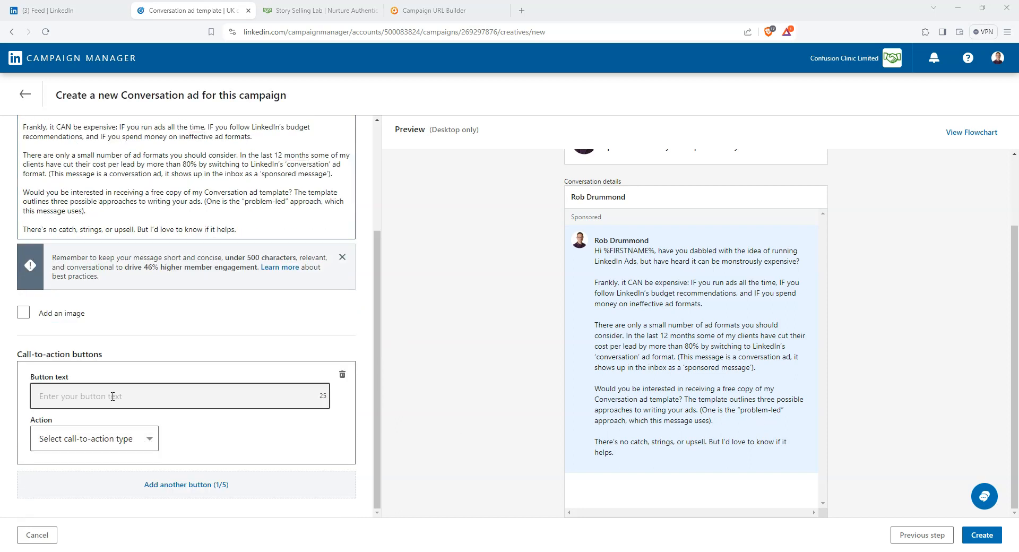
key("alt+Tab")
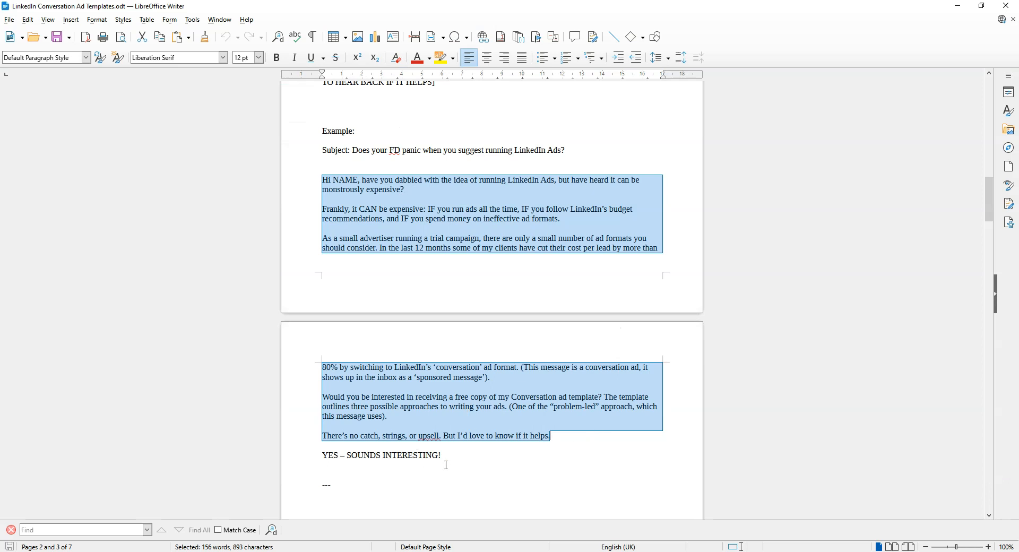
left_click_drag(444, 457, 289, 457)
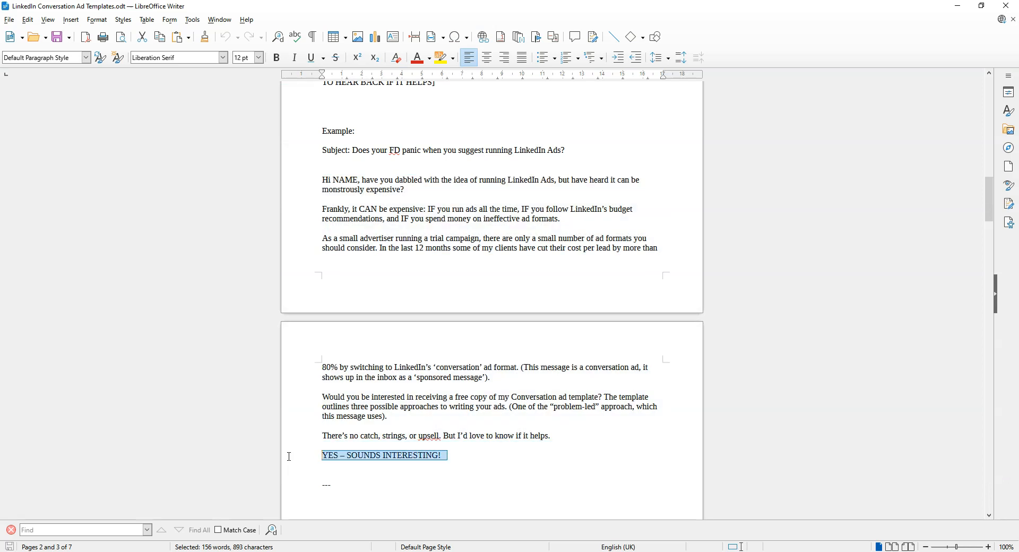
key("alt+Tab")
left_click(75, 401)
type("YES – SOUNDS INTERESTING!")
scroll(226, 383, "down", 1)
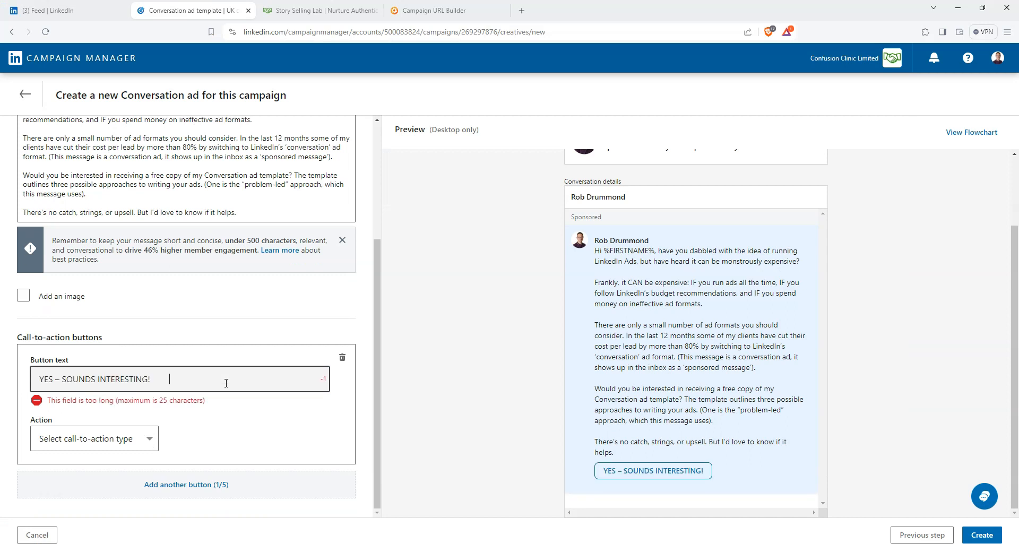
key("BackSpace")
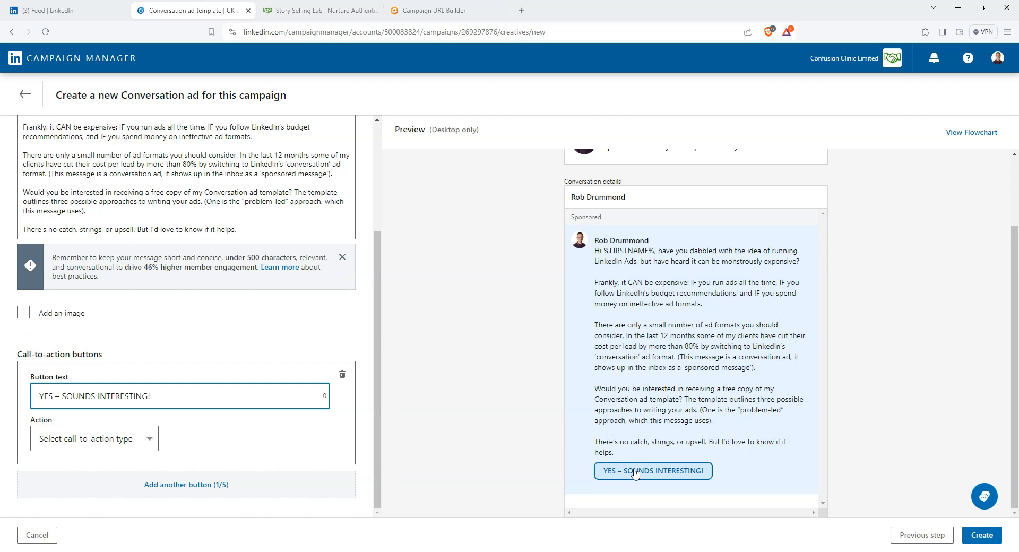
Step: Set the call-to-action button's action to "Open a Lead Gen Form"
left_click(83, 449)
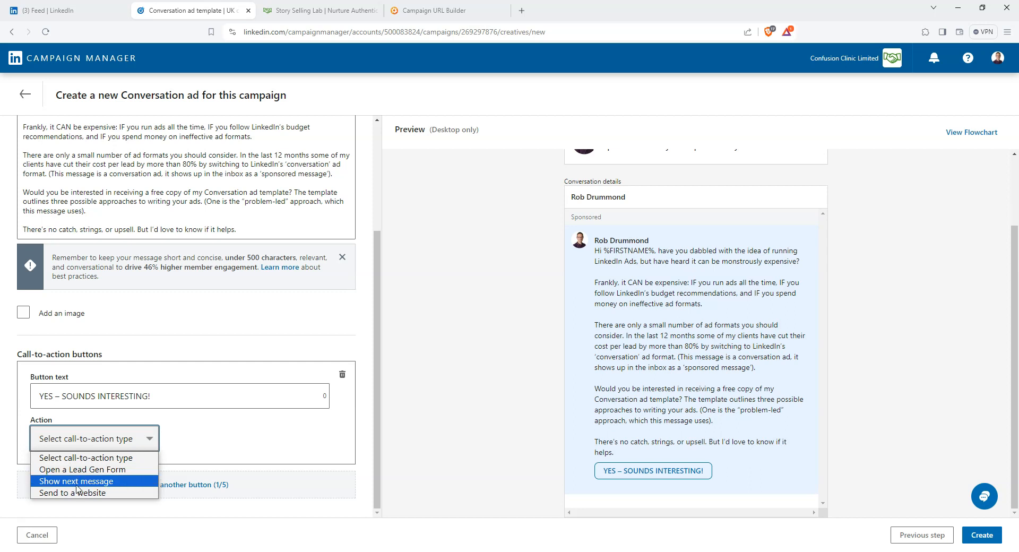
left_click(90, 471)
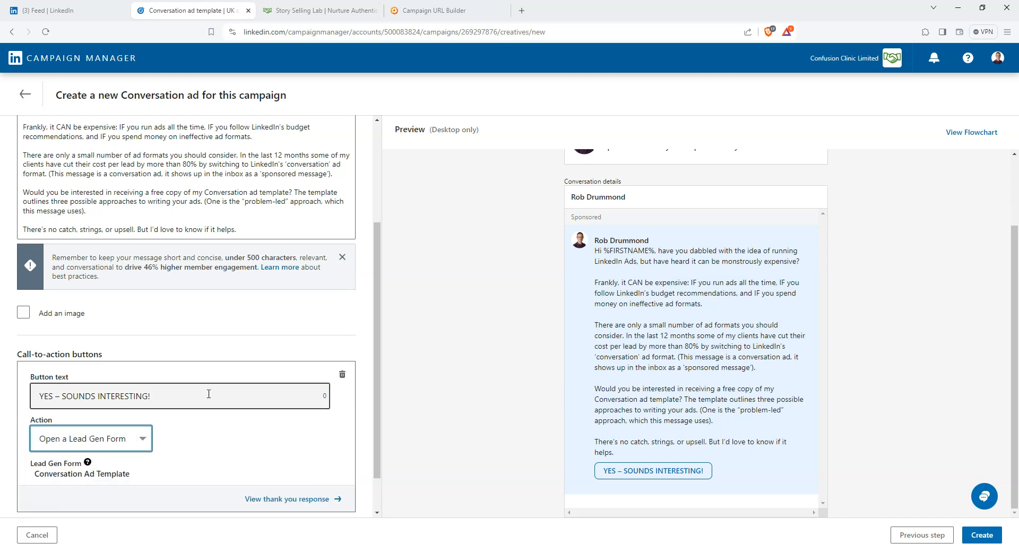
scroll(211, 398, "down", 1)
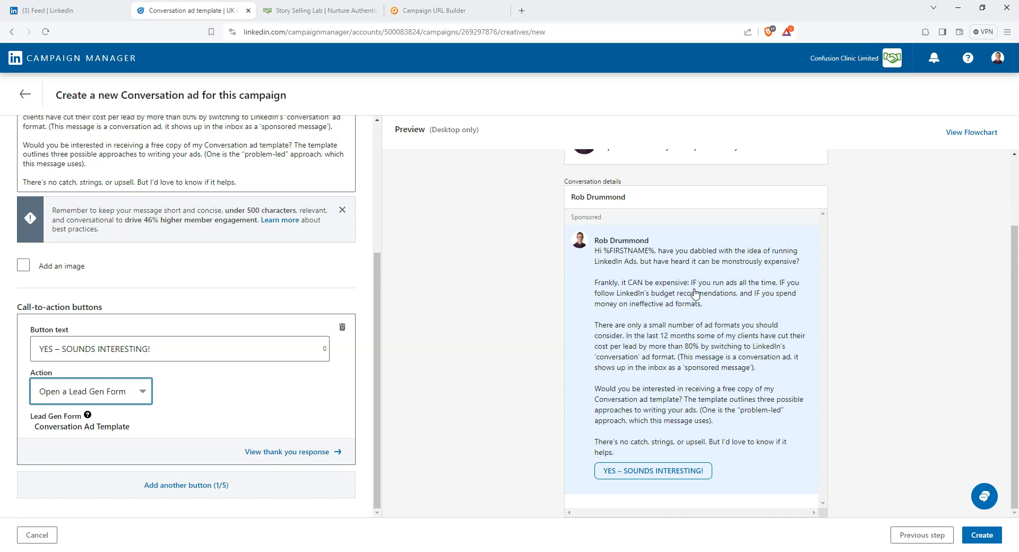
Step: Look over the conversation preview and create the ad
scroll(710, 383, "up", 2)
scroll(709, 383, "down", 2)
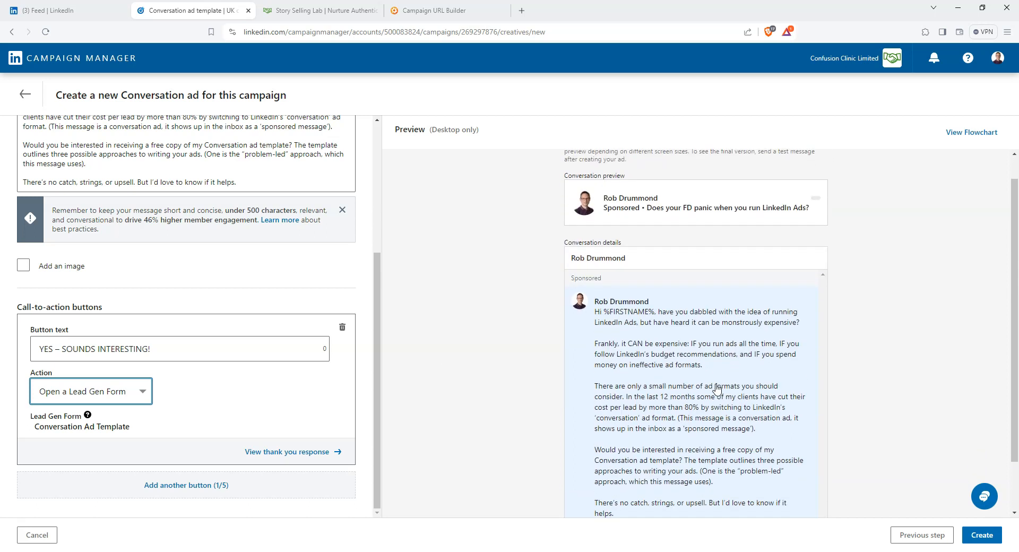
left_click(982, 545)
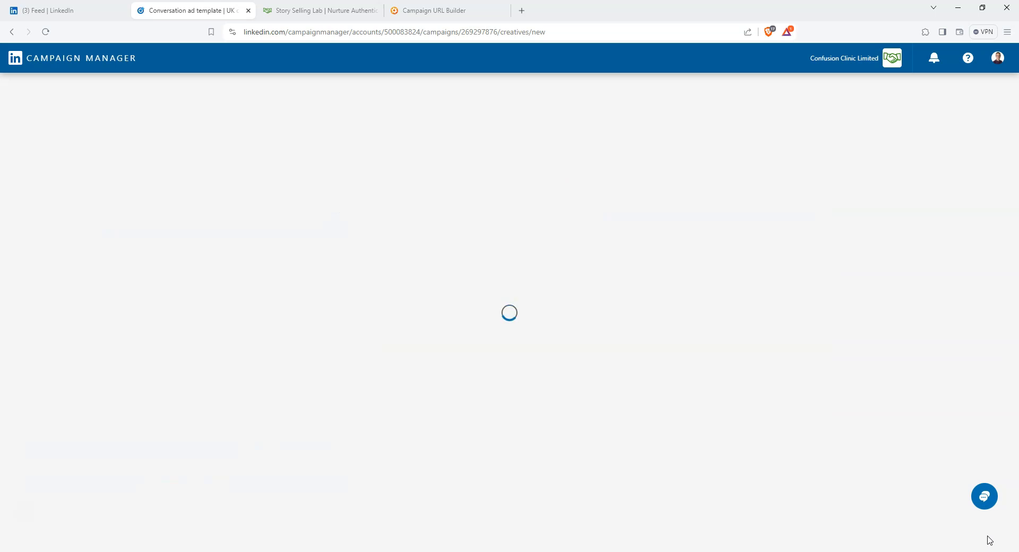